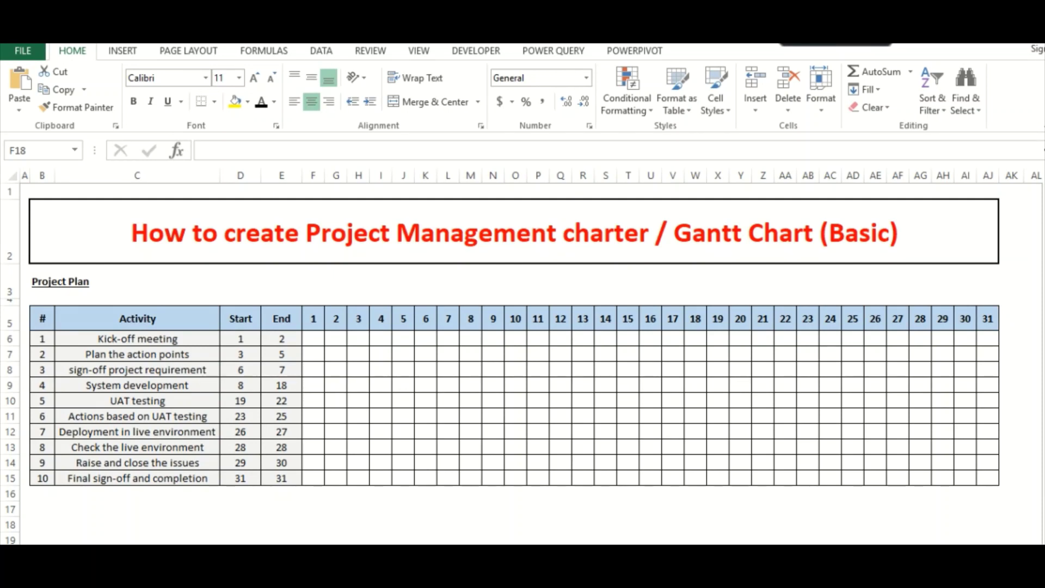
Enter the formula =+F5 in F6 so it shows day number 1.
left_click(315, 524)
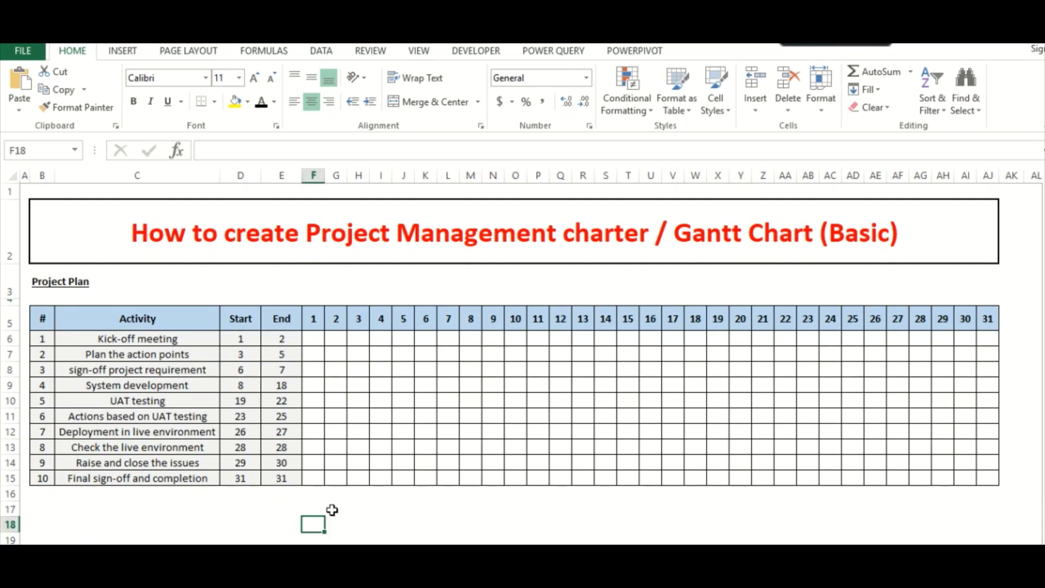
left_click(306, 243)
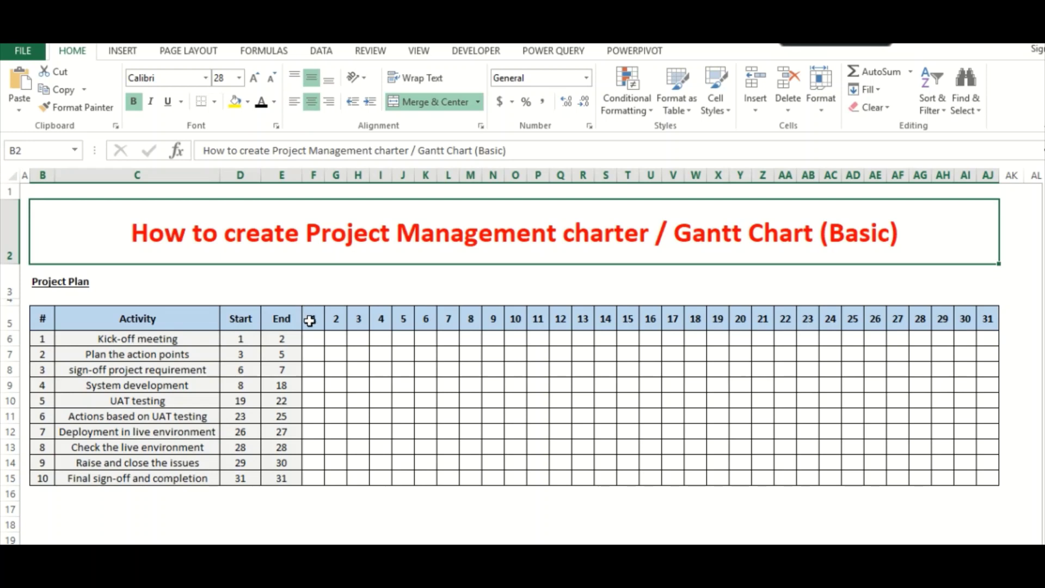
left_click(312, 339)
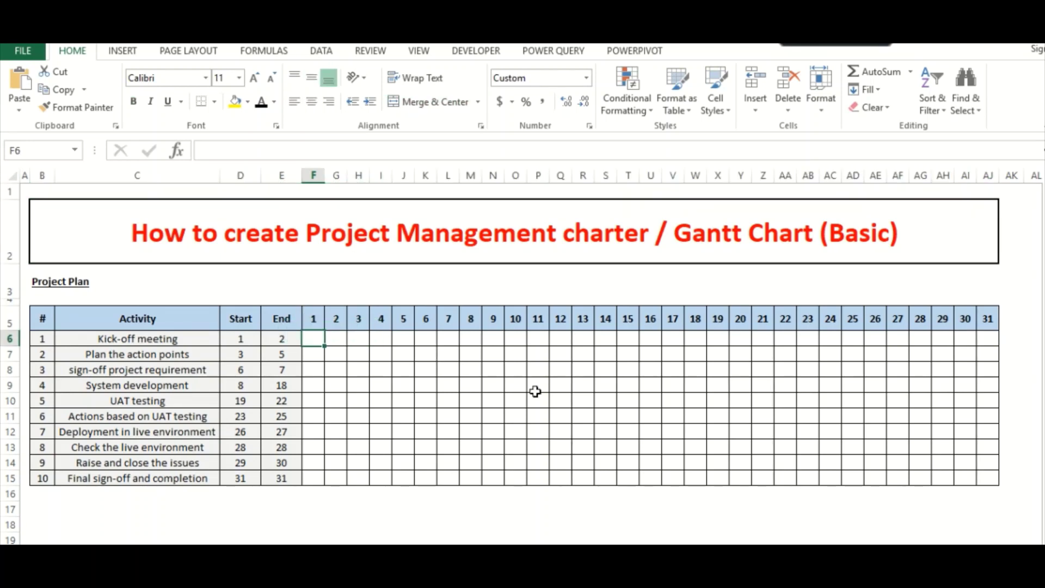
type("+")
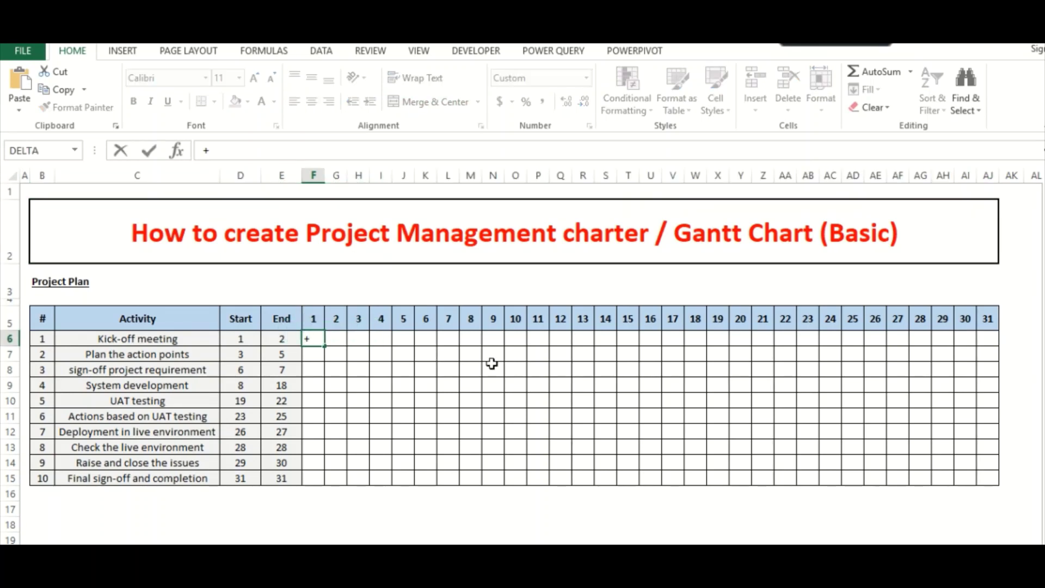
left_click(318, 319)
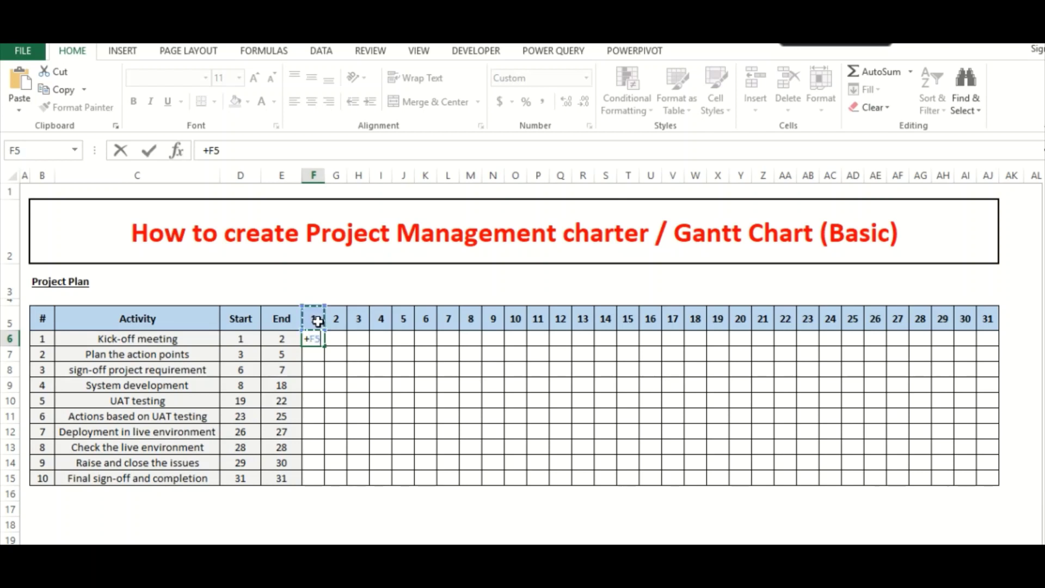
key("Return")
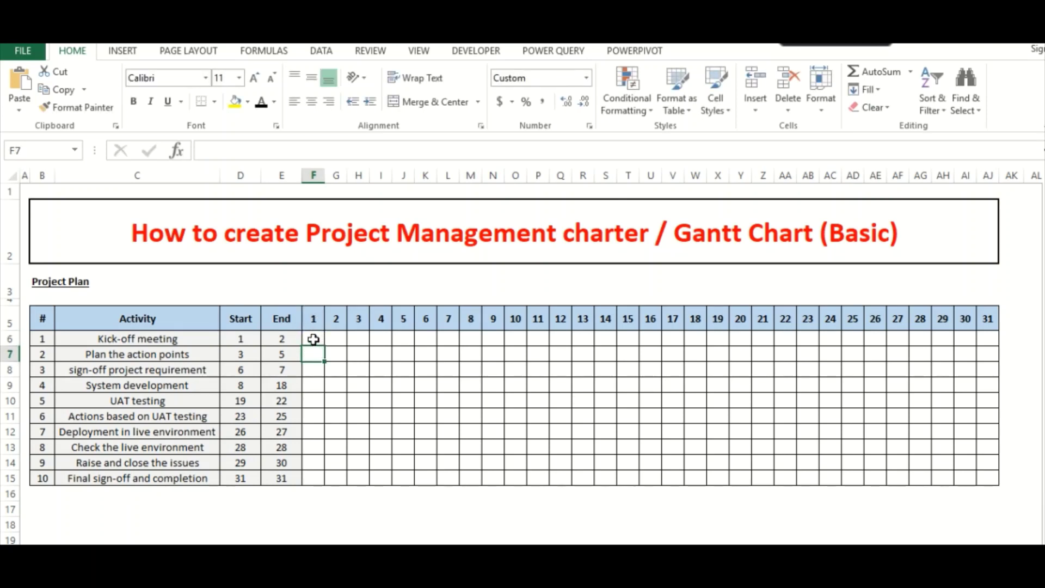
Copy F6's formula across F6:AJ15 so every activity row shows days 1–31.
left_click(314, 340)
key("ctrl+c")
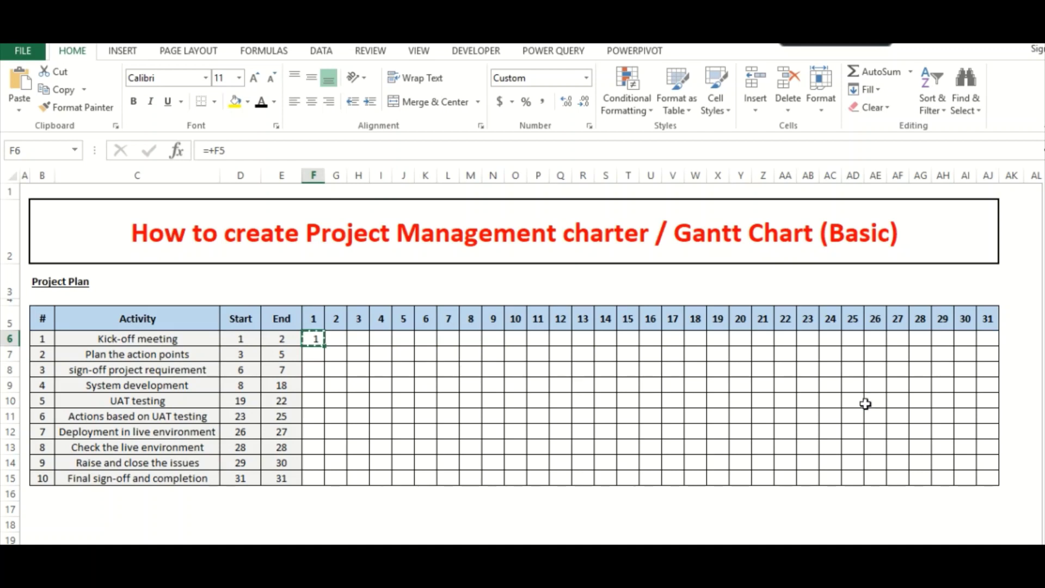
key("shift+Down")
key("shift+Down")
key("shift+Down")
key("shift+Down")
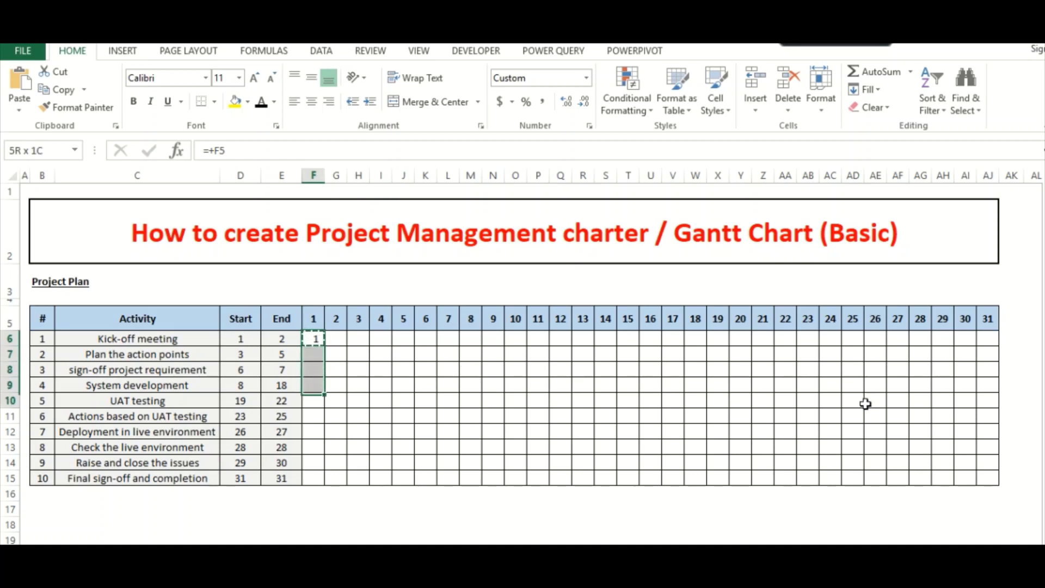
key("shift+Down")
key("shift+Down")
key("shift+Down")
key("shift+Down")
key("shift+Down")
key("shift+Right")
key("shift+Right")
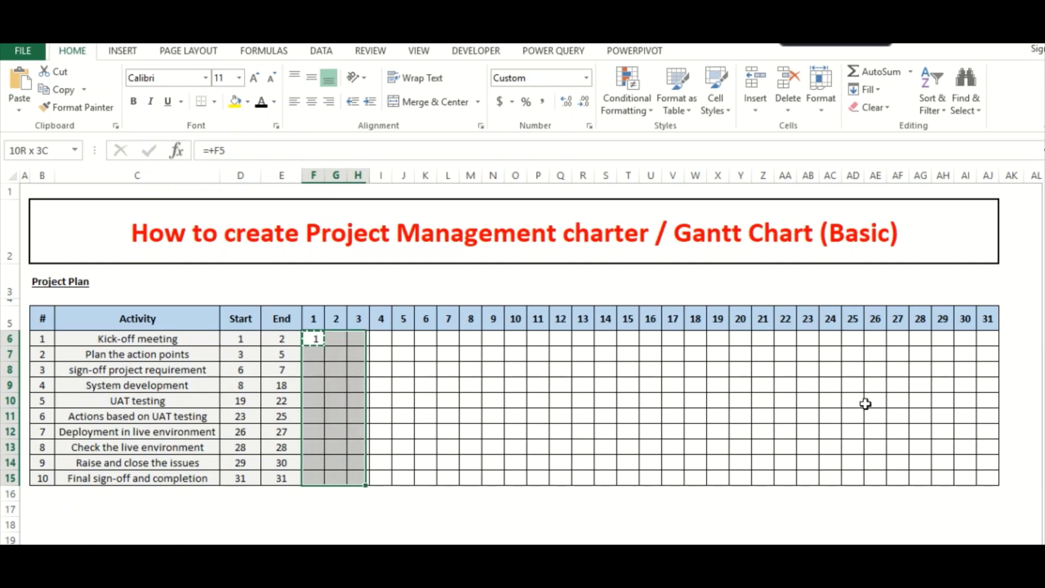
key("shift+Right")
key("shift+Right")
key("shift+Right")
key("shift+Right")
key("shift+Right")
key("shift+Right")
key("shift+Right")
key("shift+Right")
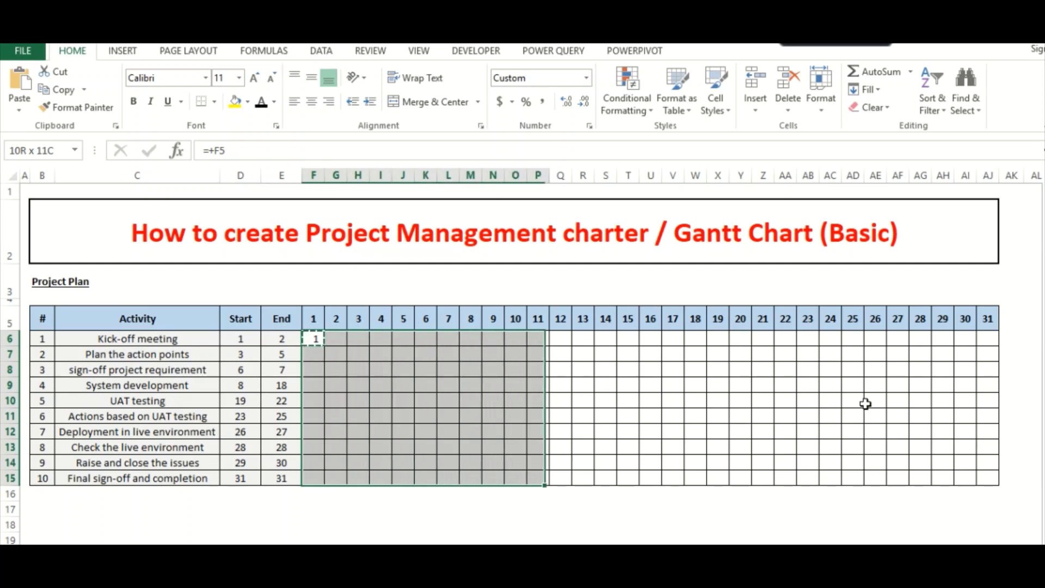
key("shift+Right")
key("shift+Right")
key("shift+Right")
key("shift+Right")
key("shift+Right")
key("shift+Right")
key("shift+Right")
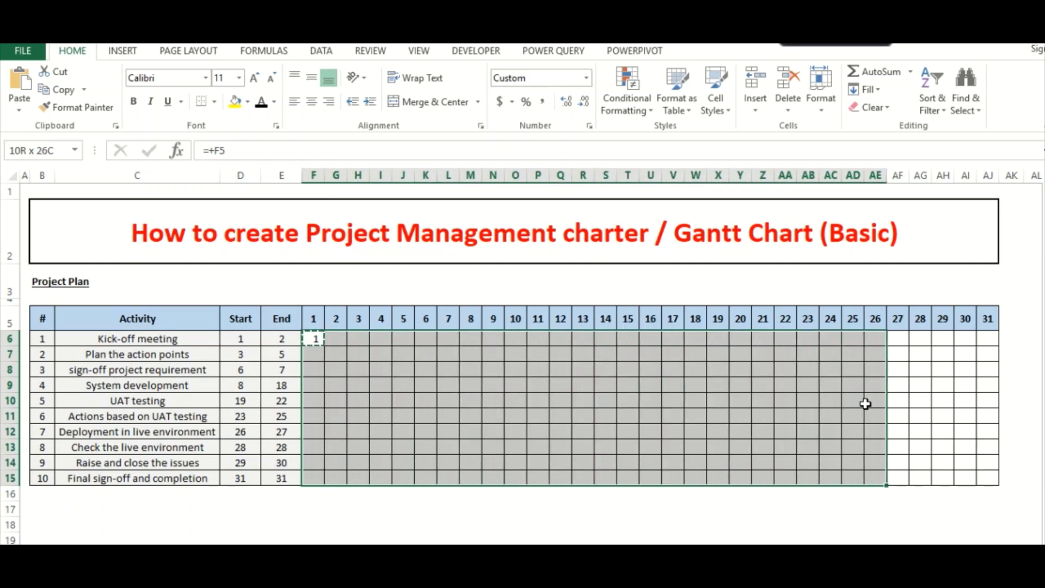
key("shift+Right")
key("shift+Right")
key("shift+Right")
key("shift+Right")
key("shift+Right")
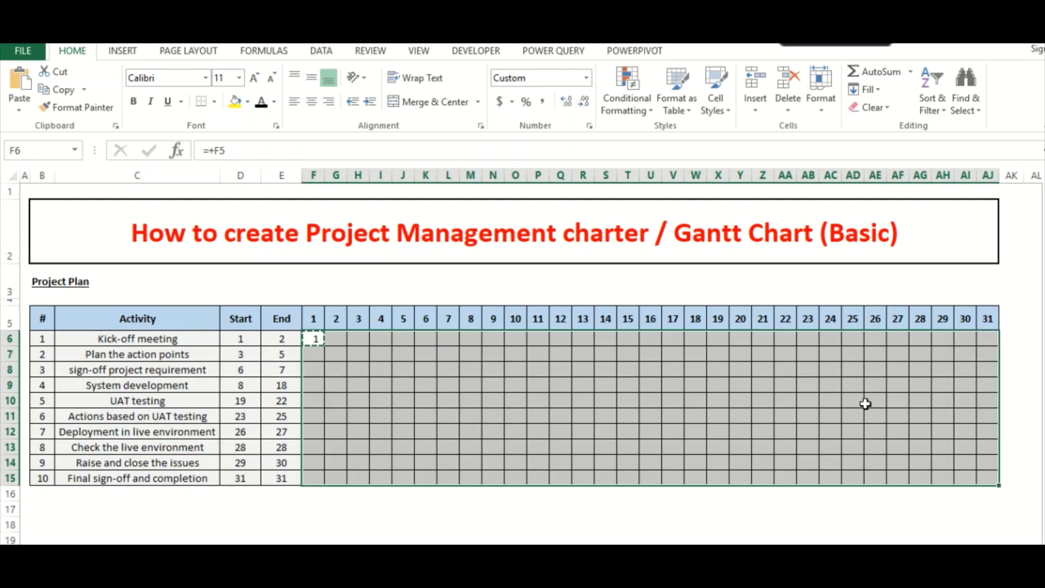
key("ctrl+v")
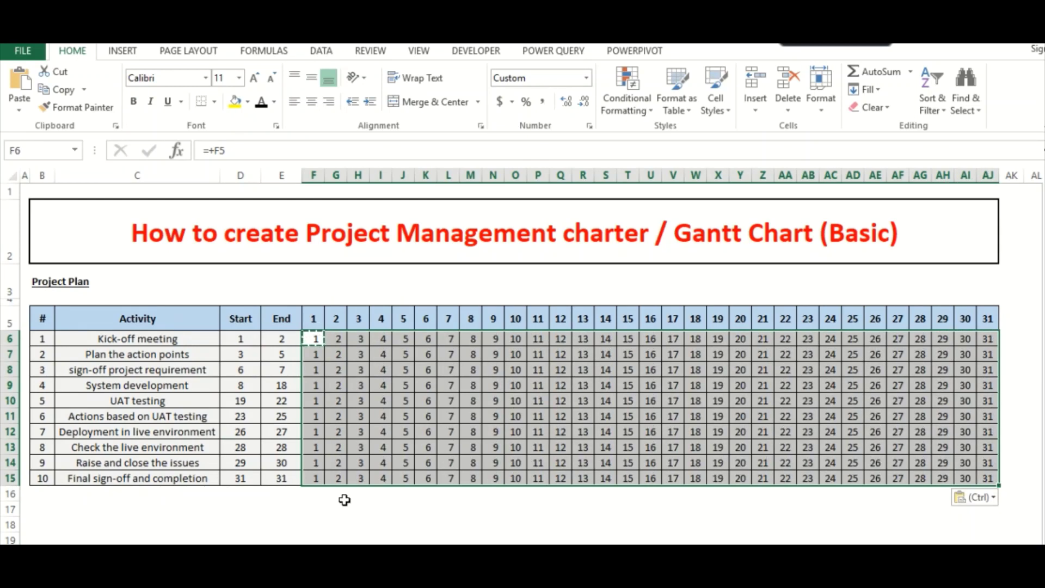
left_click(320, 506)
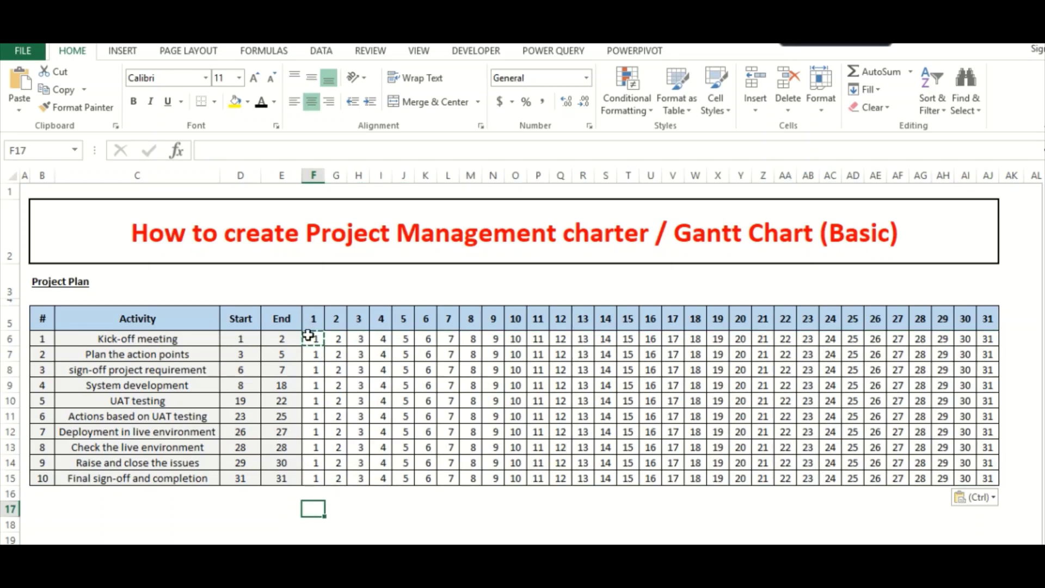
Set the font colour of the day grid F6:AJ15 to White.
left_click_drag(308, 335, 963, 469)
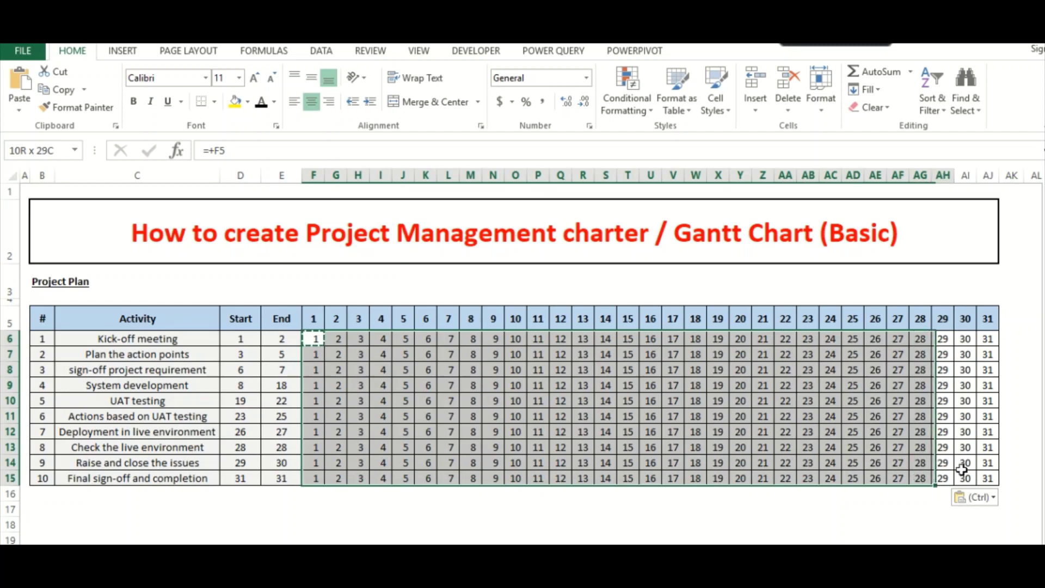
left_click_drag(962, 470, 984, 476)
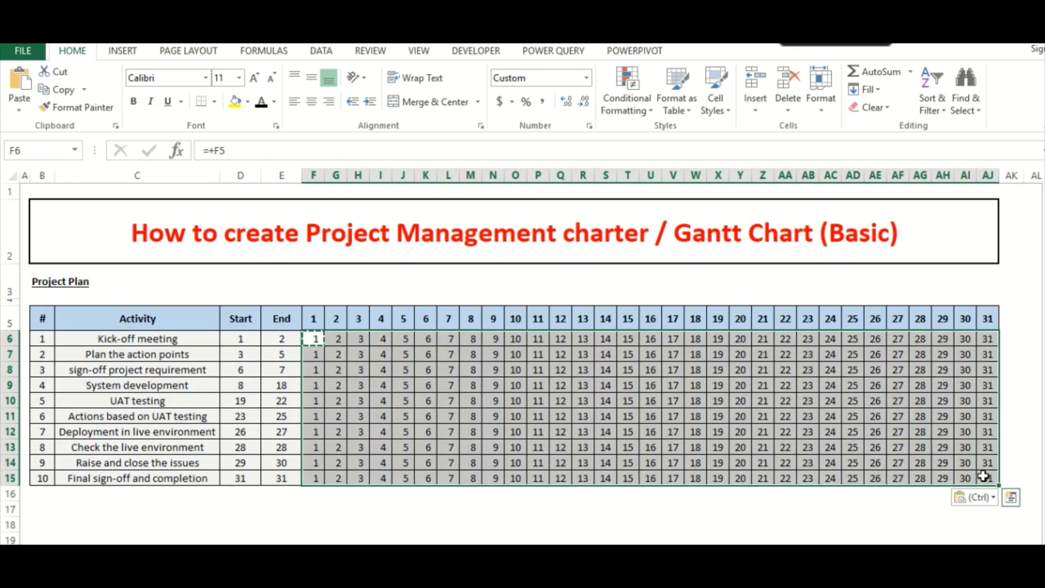
left_click(274, 102)
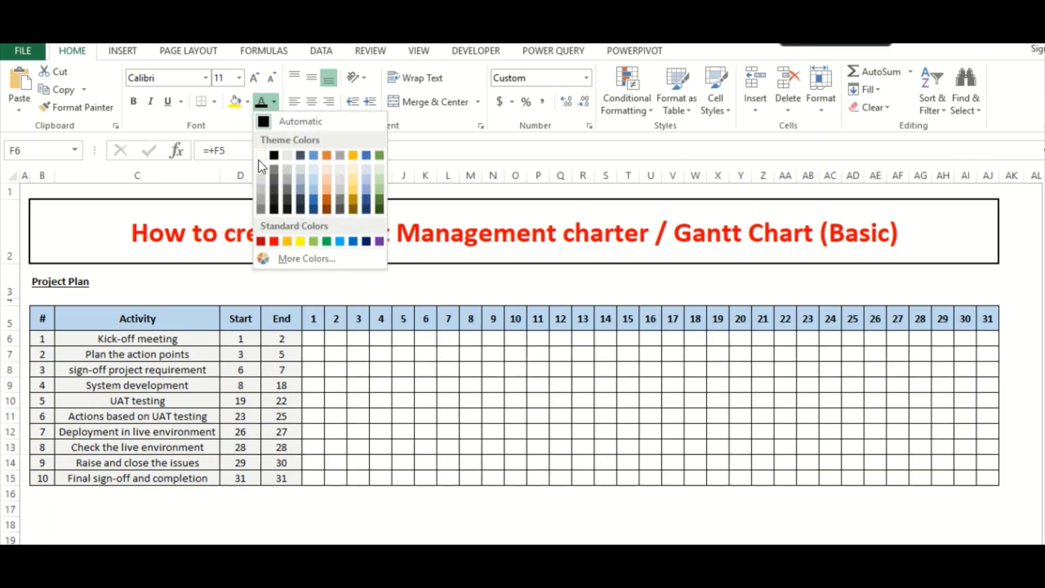
left_click(261, 156)
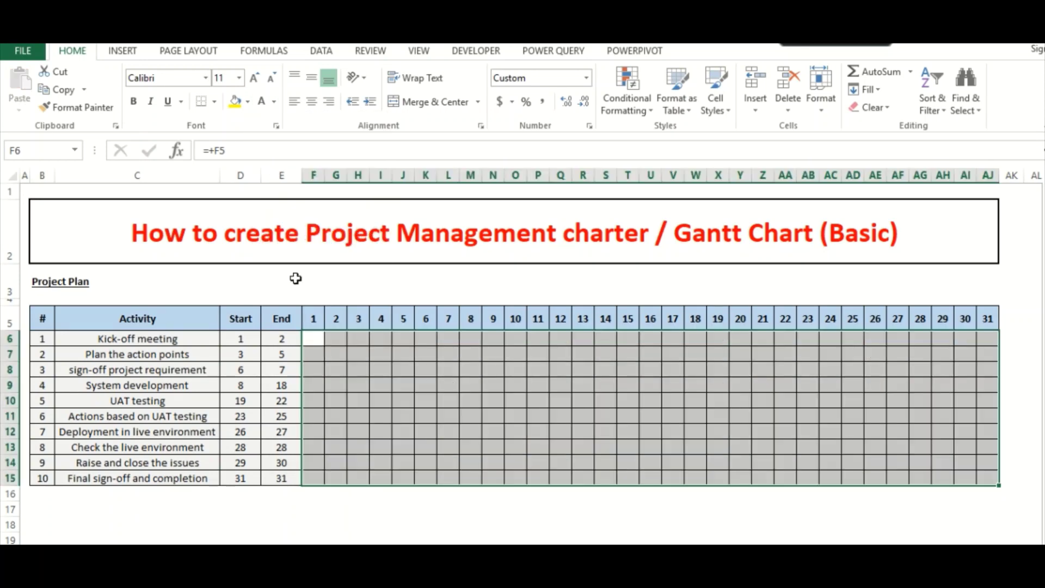
Select the row 6 day cells and paste the day formula along them.
left_click(316, 338)
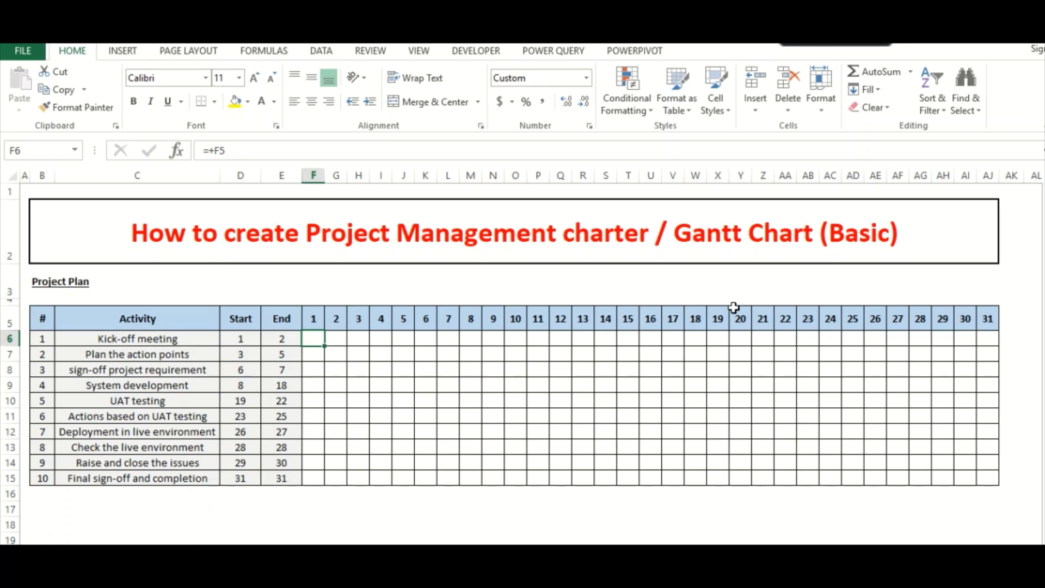
key("shift+Right")
key("shift+Down")
key("shift+Up")
key("shift+Right")
key("shift+Right")
key("shift+Right")
key("shift+Right")
key("shift+Right")
key("shift+Right")
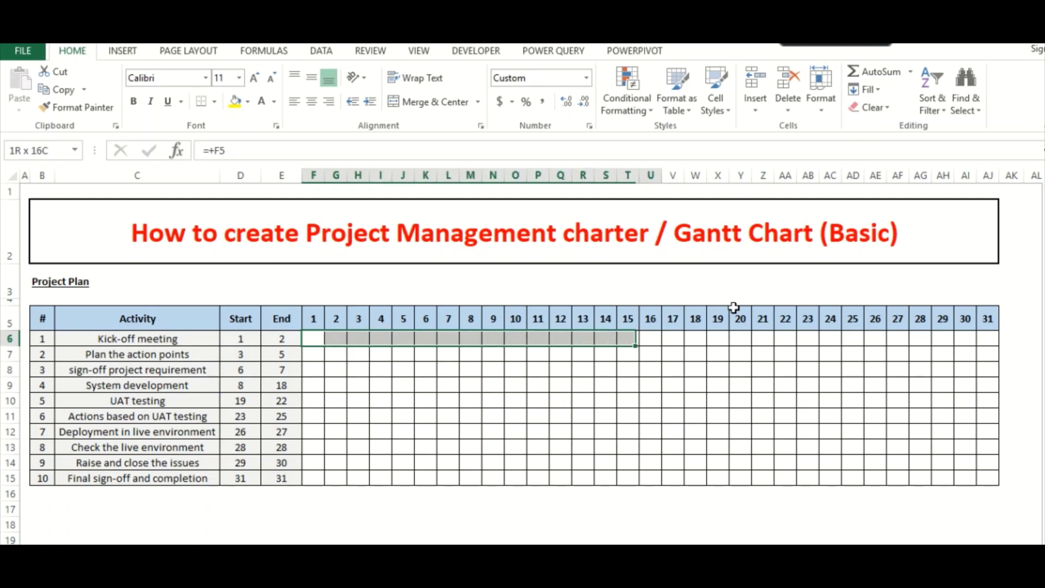
key("shift+Right")
key("shift+Right")
key("shift+Right")
key("shift+Right")
key("shift+Right")
key("shift+Right")
key("shift+Right")
key("shift+Right")
key("shift+Right")
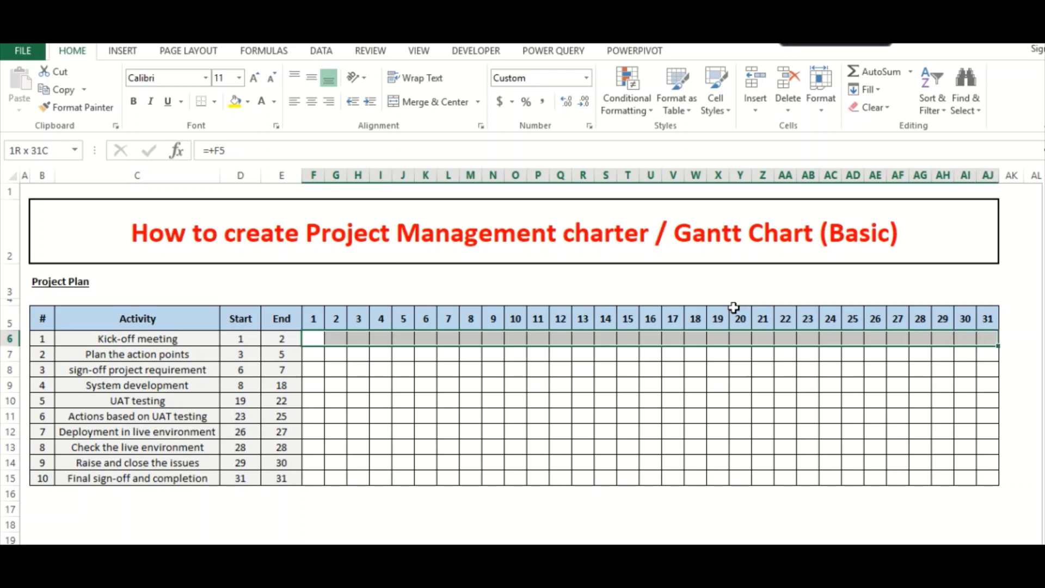
key("ctrl+v")
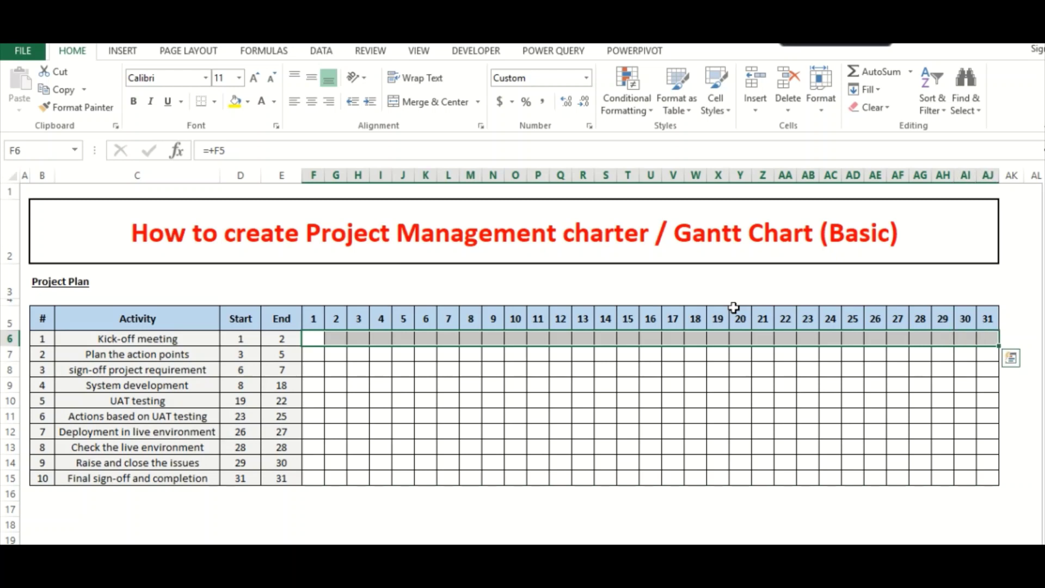
Add a Between highlight rule with lower bound =$D6, the activity's Start day.
left_click(628, 99)
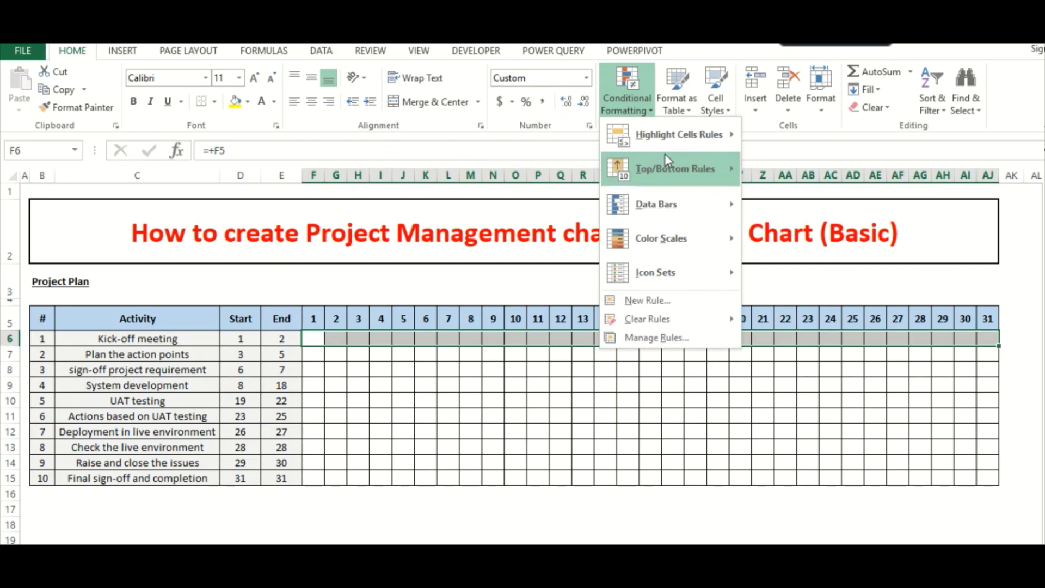
mouse_move(678, 135)
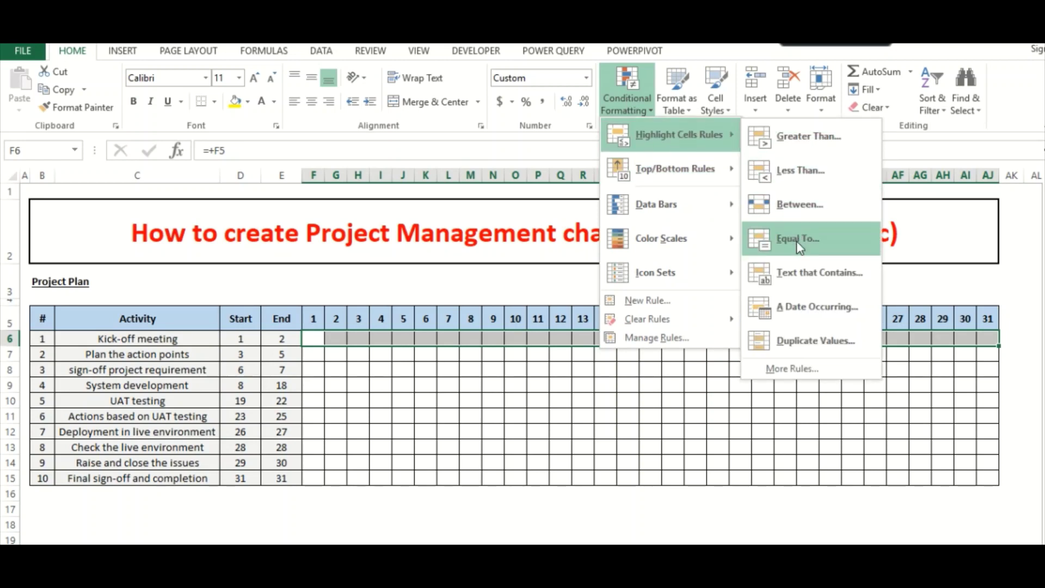
left_click(783, 212)
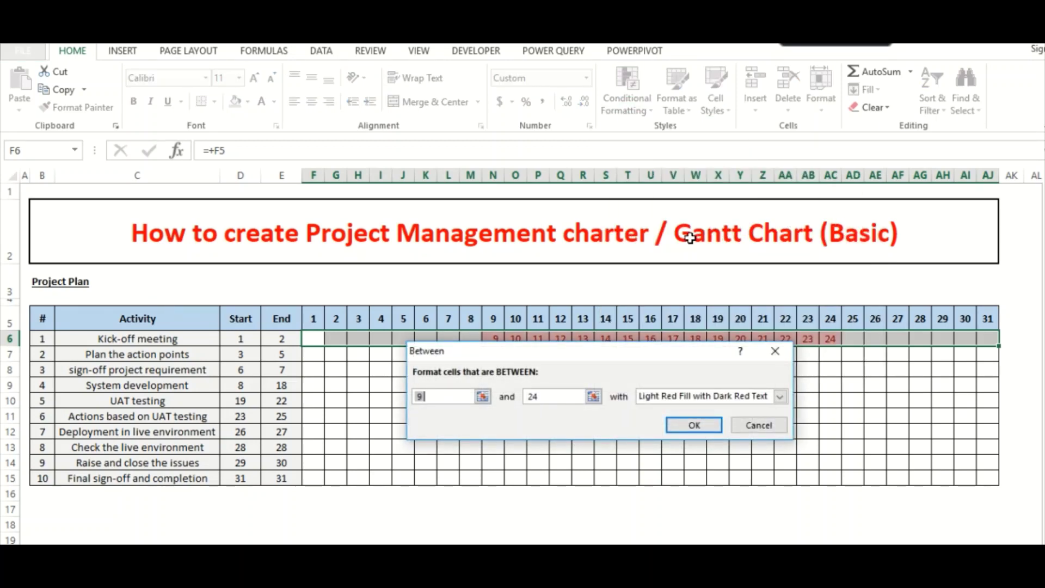
left_click(430, 399)
key("BackSpace")
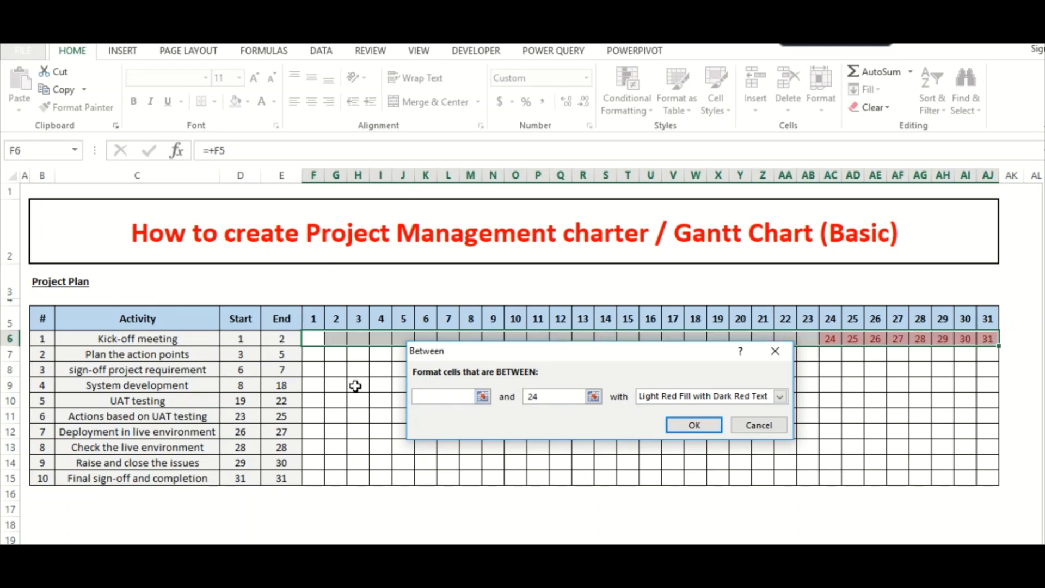
left_click(256, 339)
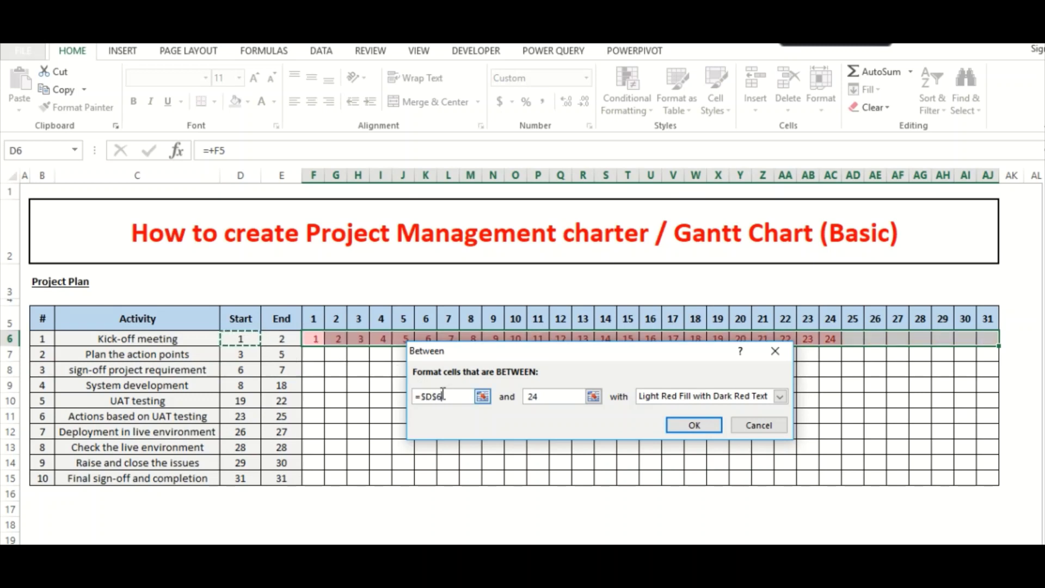
key("BackSpace")
key("BackSpace")
left_click(550, 397)
key("BackSpace")
key("BackSpace")
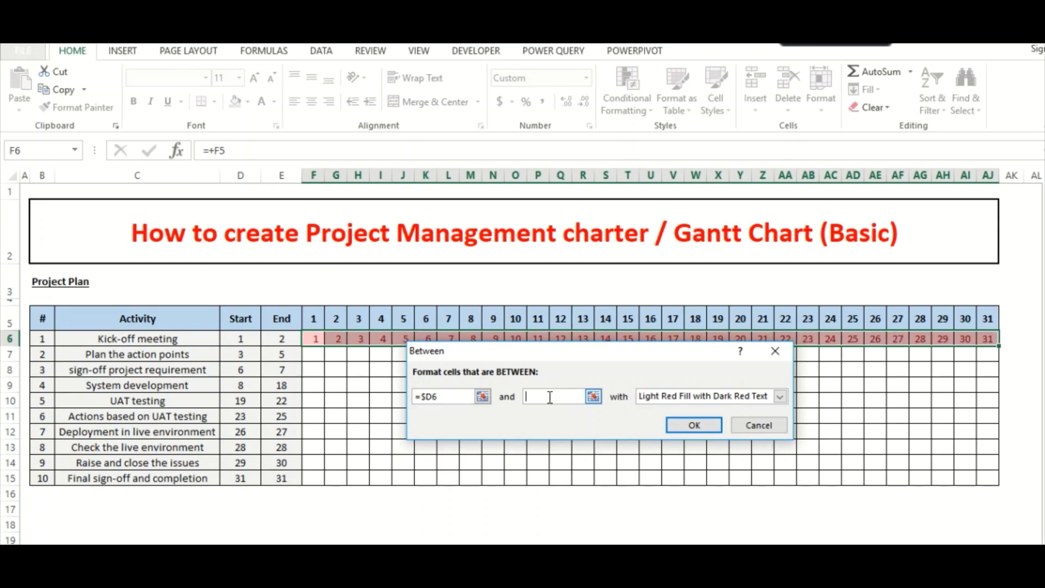
Set the rule's upper bound to =$E6, the activity's End day.
left_click(282, 339)
left_click(544, 399)
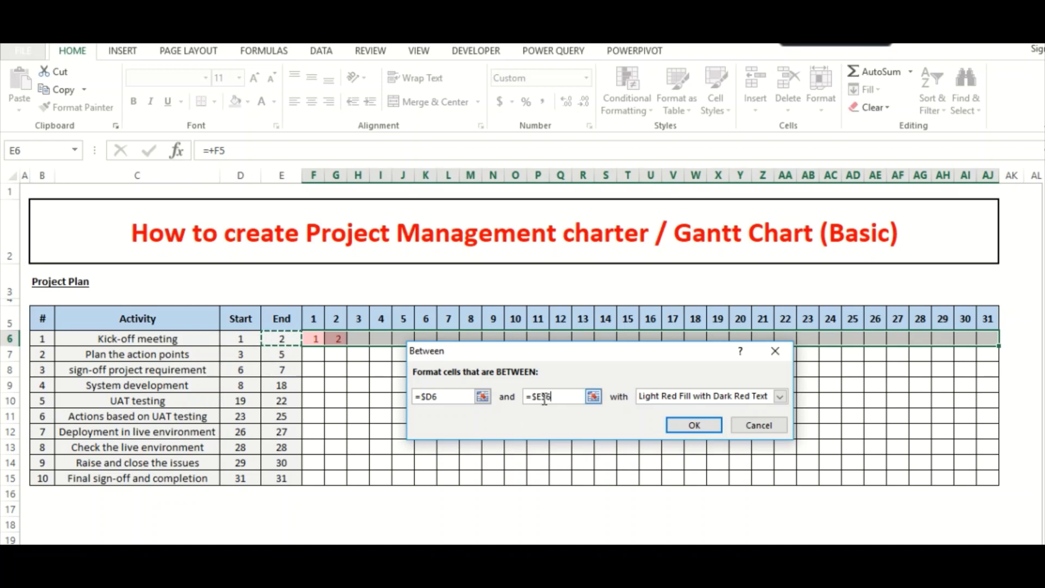
left_click(545, 398)
key("Right")
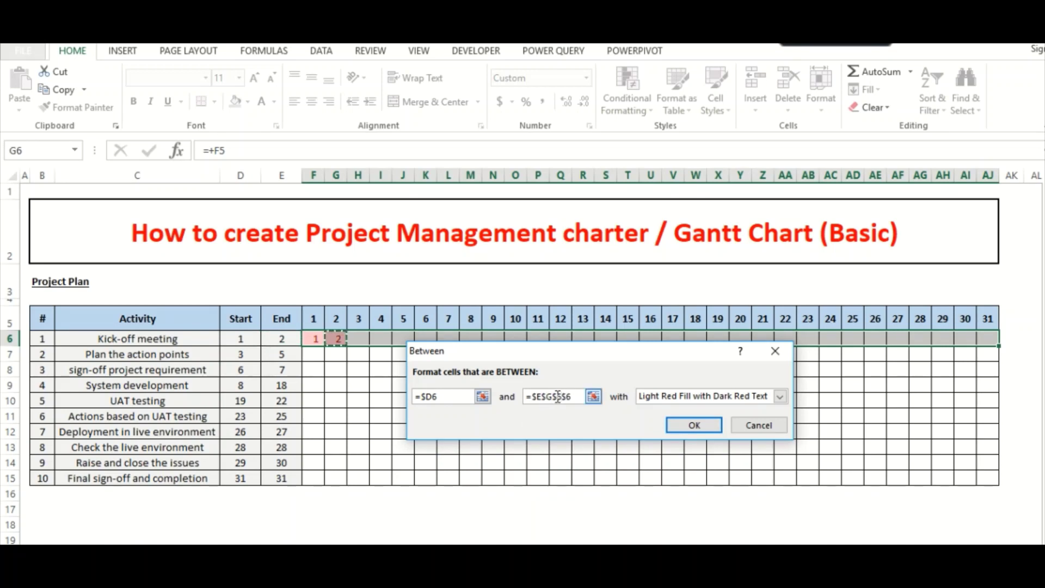
left_click_drag(579, 398, 521, 398)
key("BackSpace")
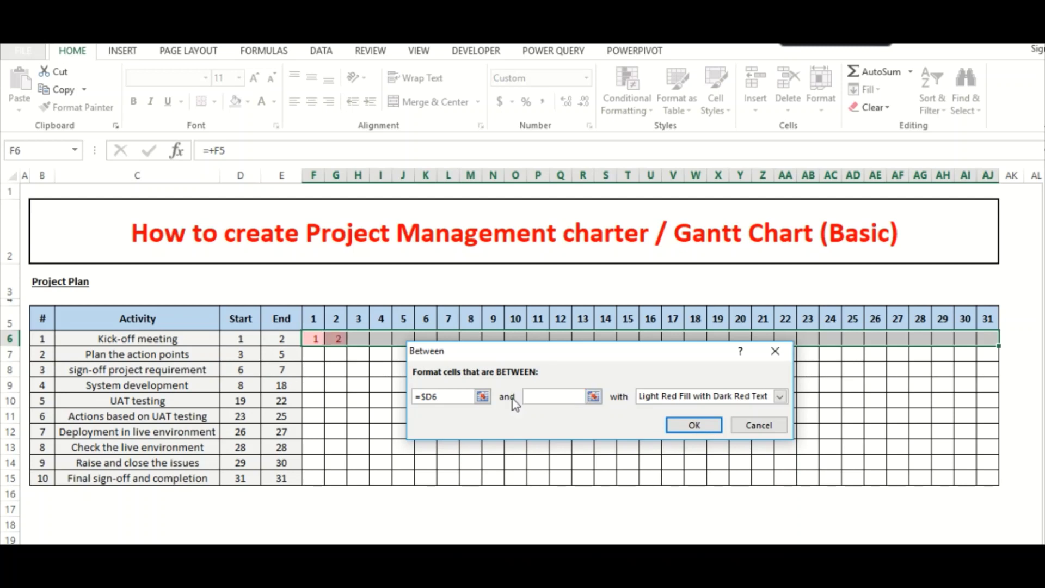
left_click(291, 339)
left_click(548, 397)
key("BackSpace")
left_click(781, 397)
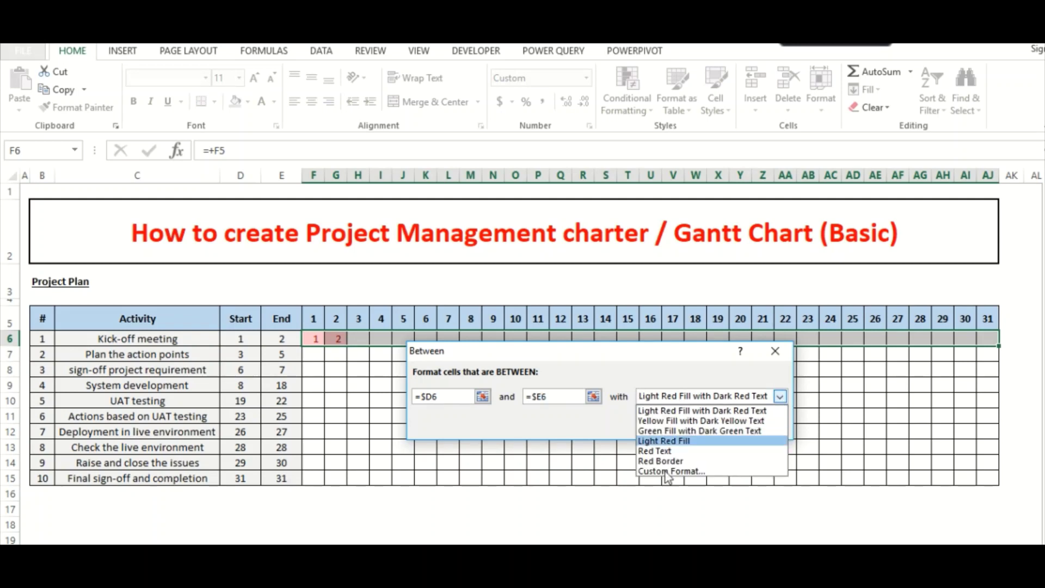
Define a custom format with light peach fill and matching peach font colour.
left_click(654, 472)
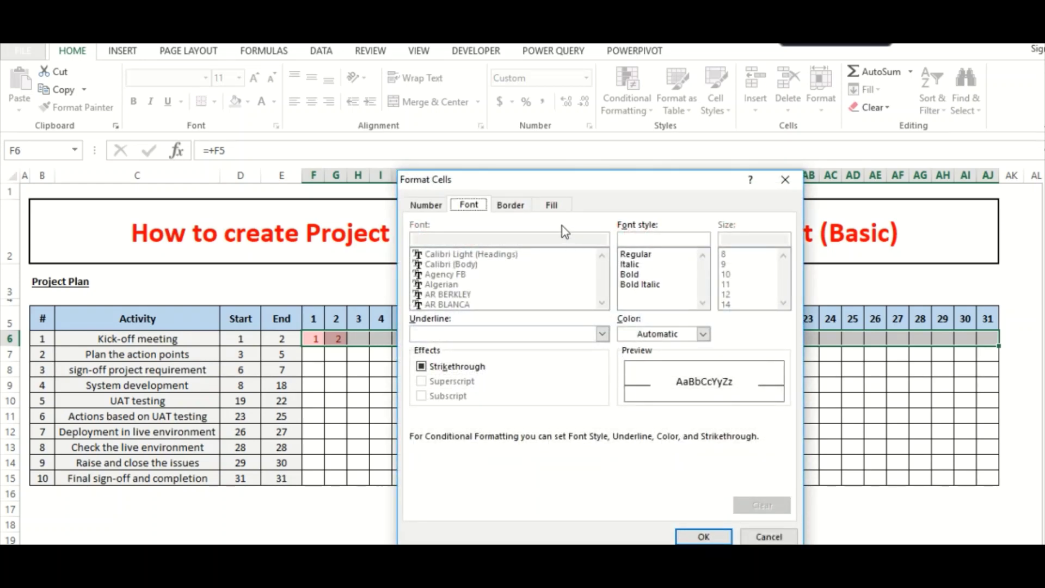
left_click(552, 205)
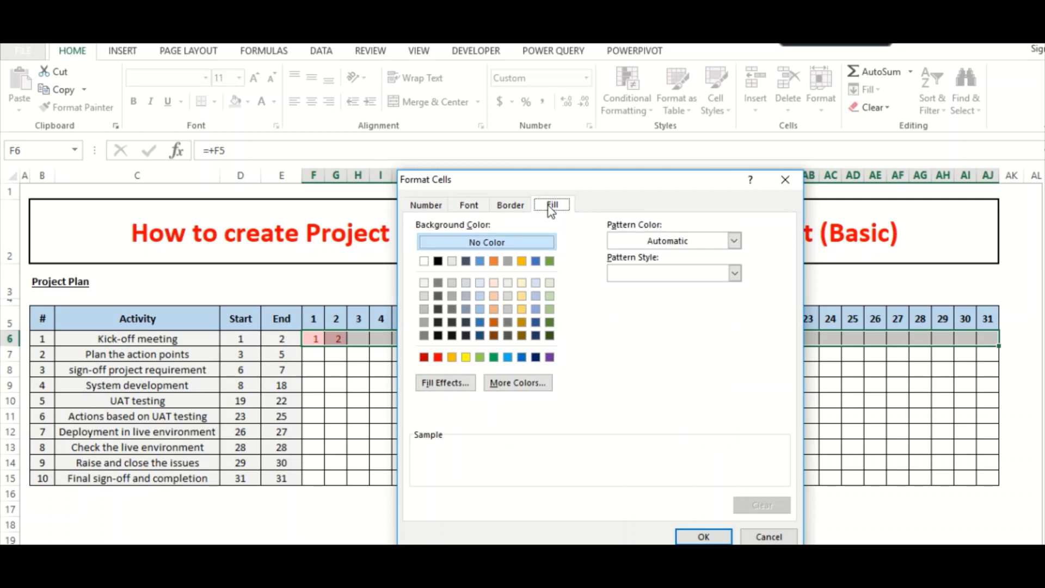
left_click(494, 295)
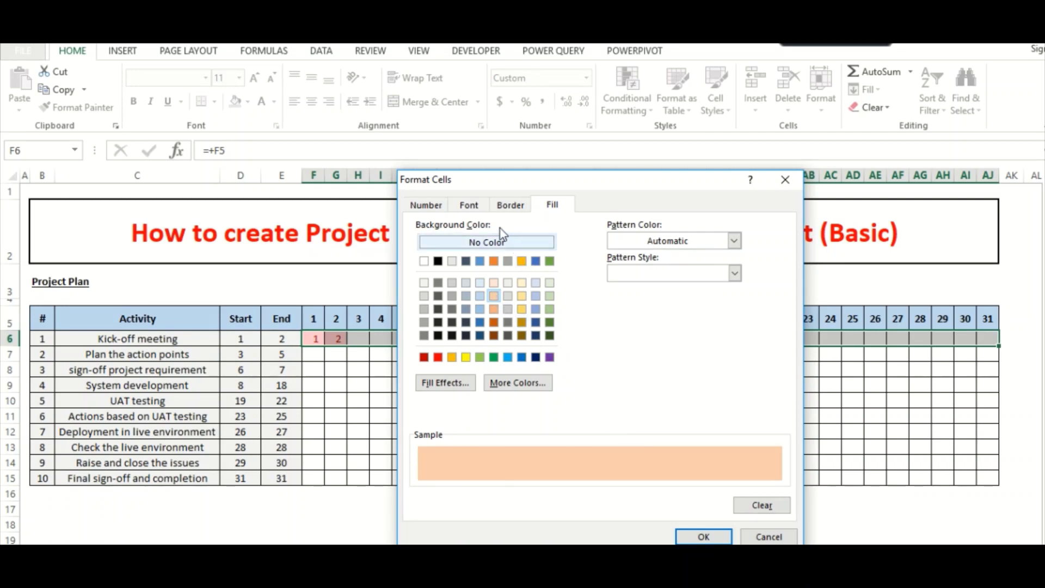
left_click(469, 206)
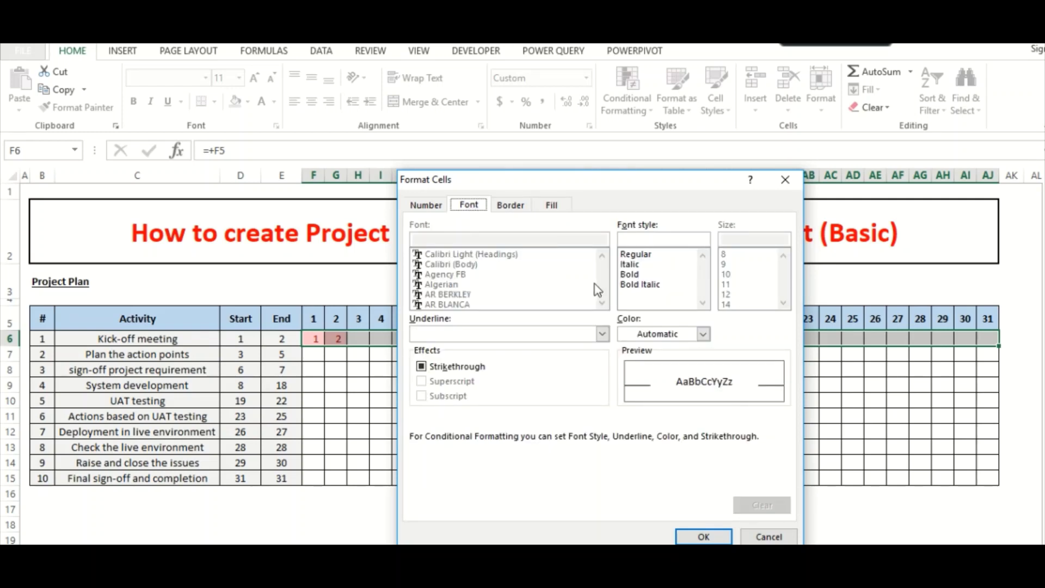
left_click(703, 334)
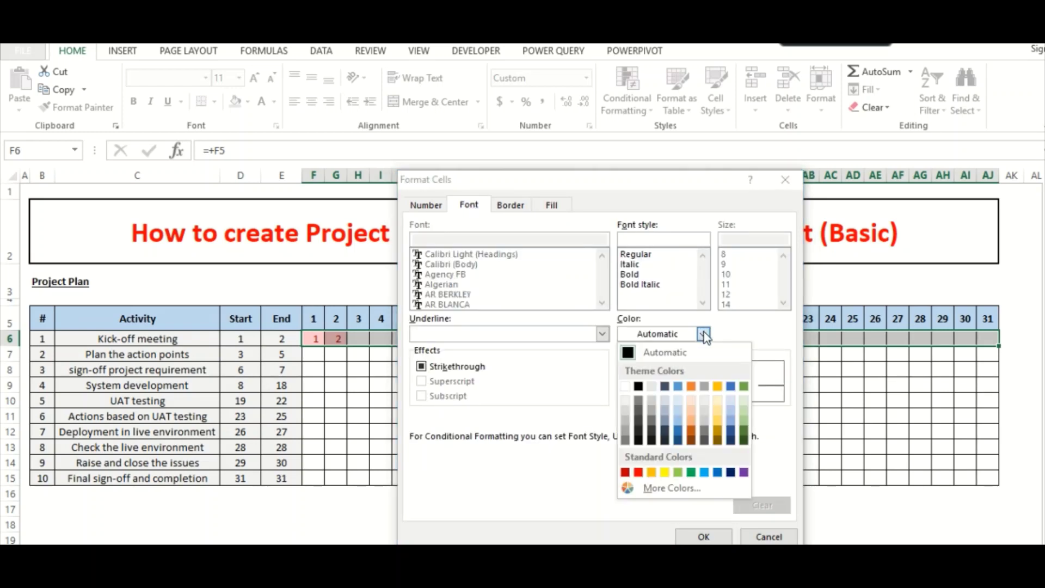
left_click(691, 408)
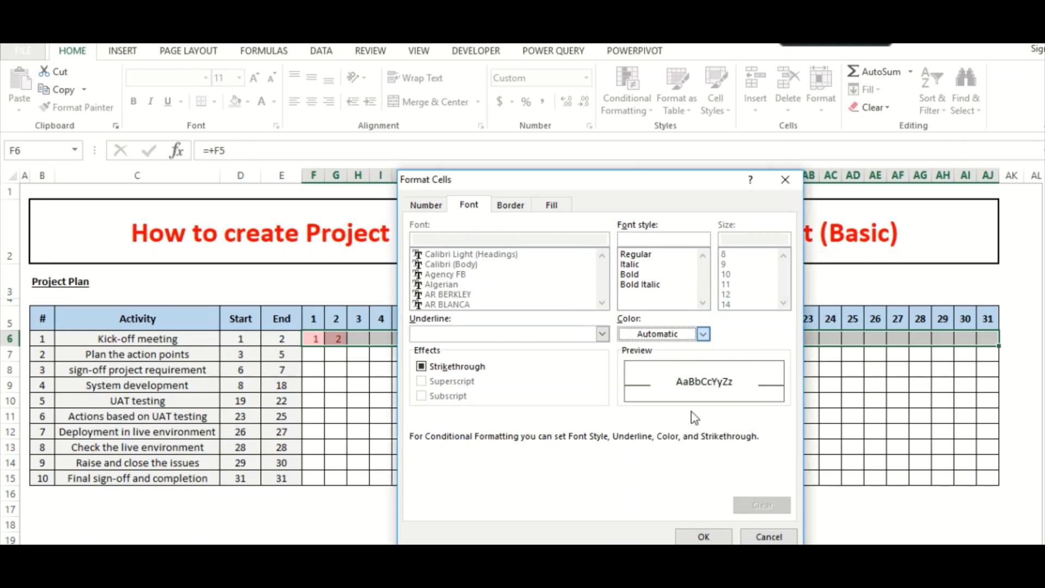
left_click(693, 529)
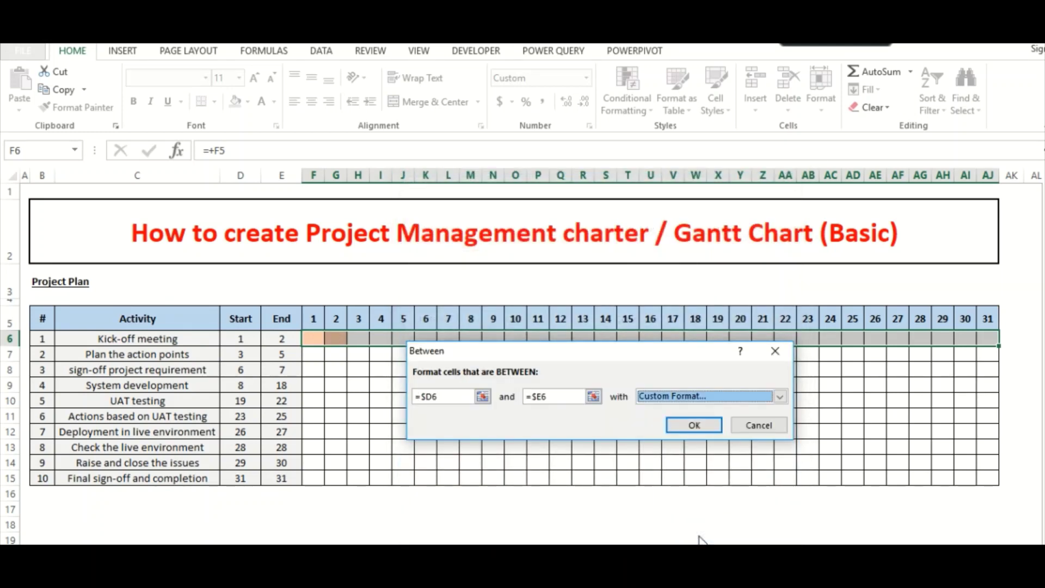
Apply the Between rule and copy the formatted row 6 grid F6:AJ6.
left_click(693, 427)
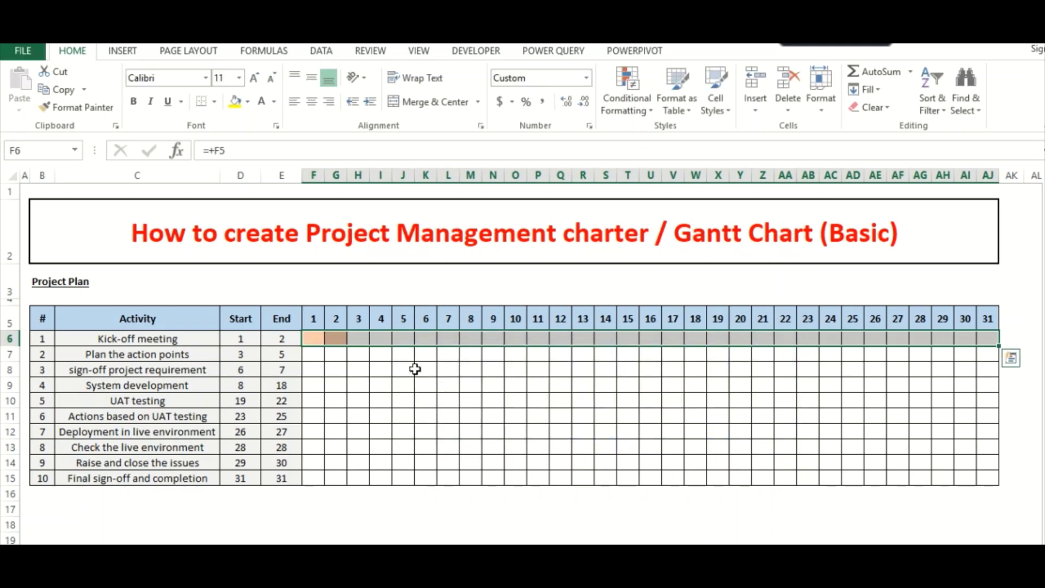
left_click(313, 290)
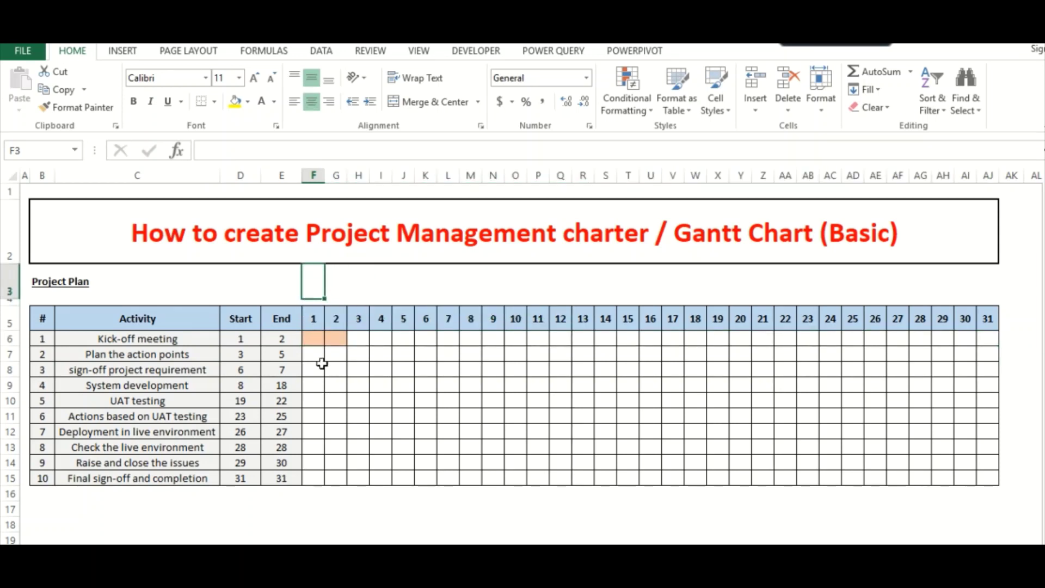
left_click(310, 343)
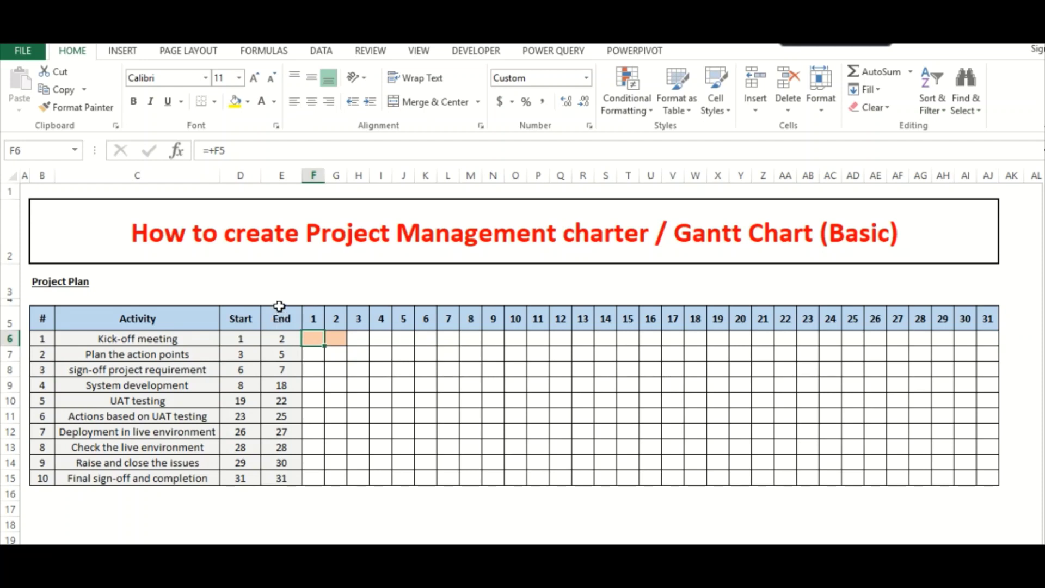
key("shift+Right")
key("shift+Right")
key("shift+Right")
key("shift+Right")
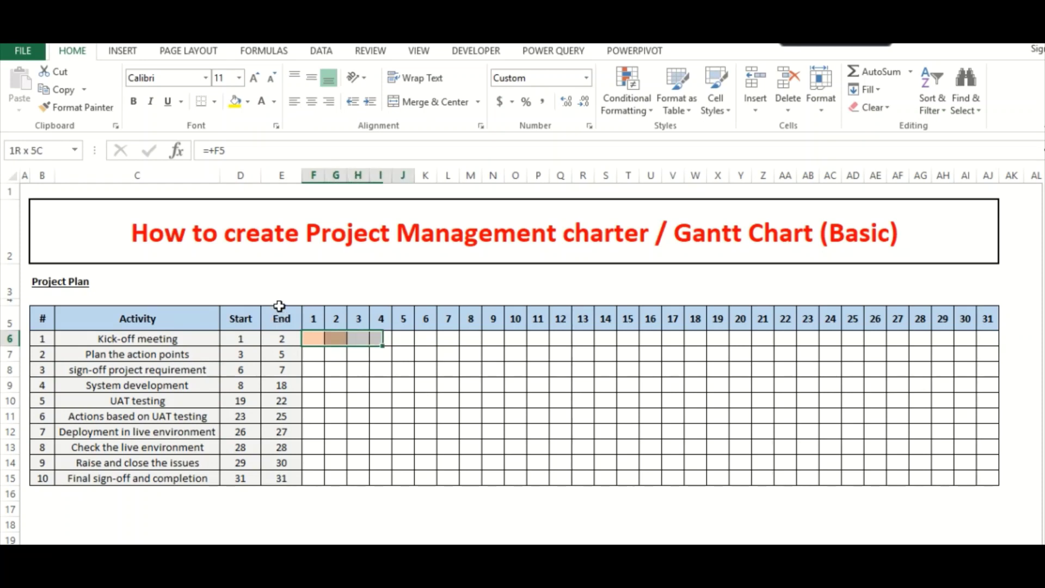
key("shift+Right")
key("shift+Right")
key("shift+Right")
key("shift+Right")
key("shift+Right")
key("shift+Right")
key("shift+Right")
key("shift+Right")
key("shift+Right")
key("shift+Right")
key("shift+Right")
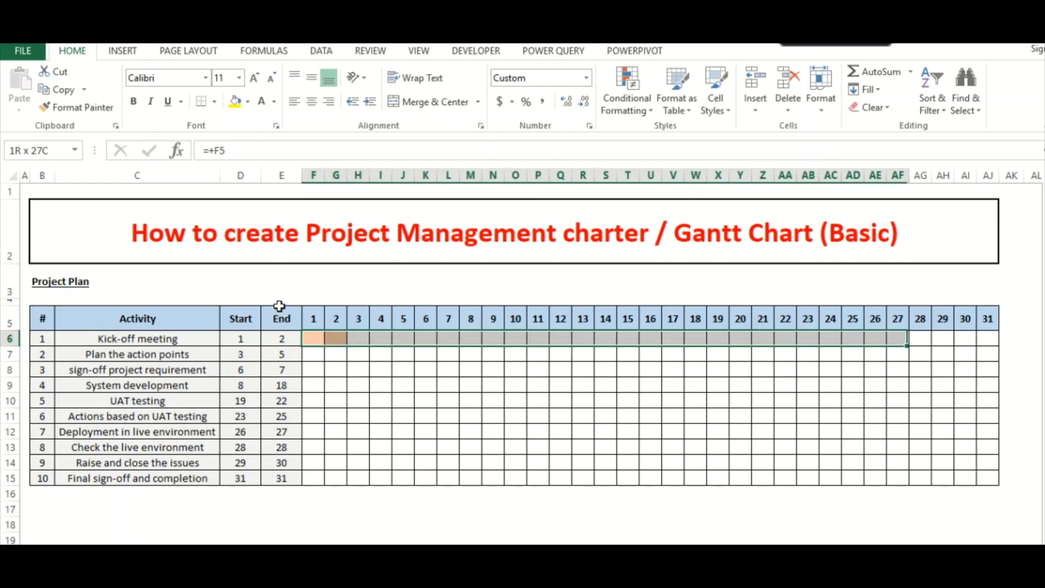
key("shift+Right")
key("shift+Right")
key("shift+Right")
key("shift+Right")
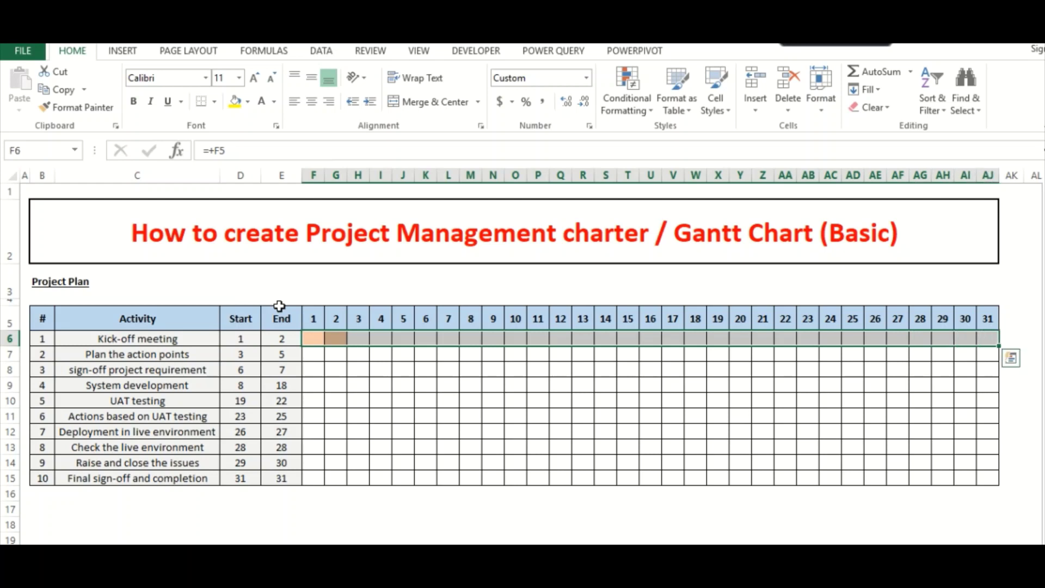
key("ctrl+c")
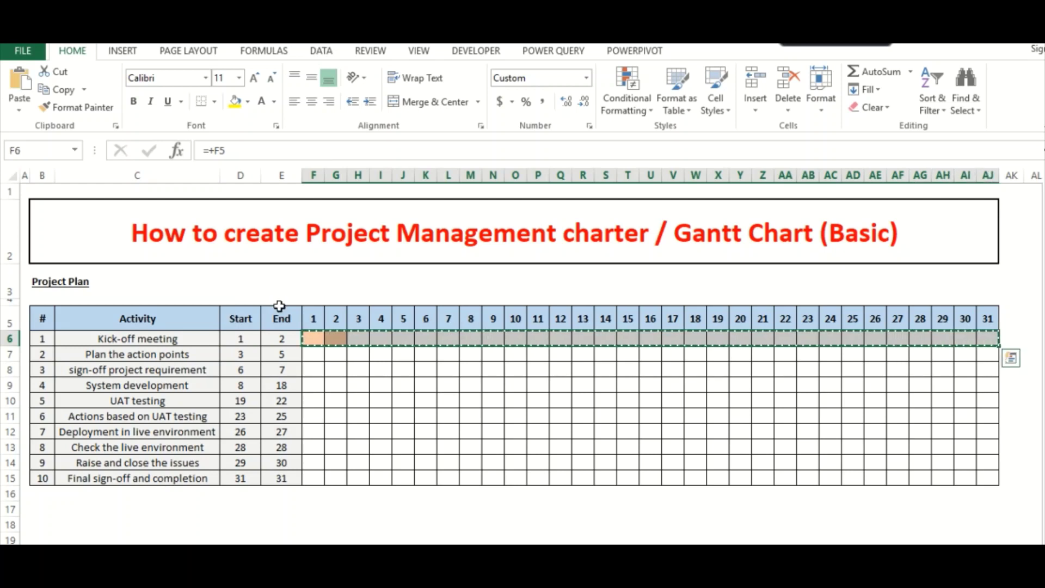
Paste row 6's grid into rows 7–15 so each activity gets its peach bar.
key("shift+Down")
key("shift+Down")
key("shift+Down")
key("shift+Down")
key("shift+Down")
key("shift+Down")
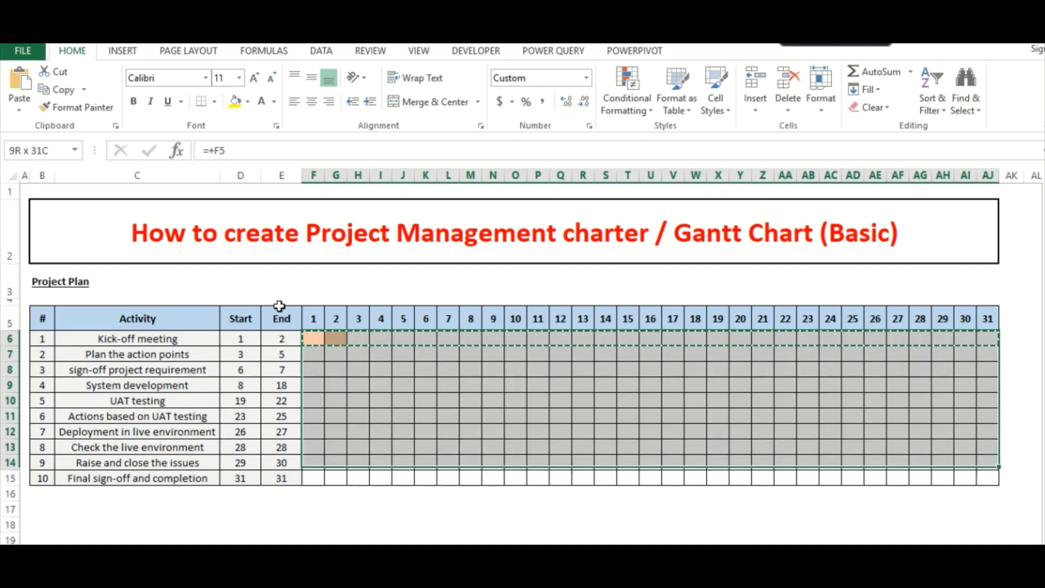
key("shift+Down")
key("shift+Down")
key("shift+Down")
key("shift+Up")
key("shift+Up")
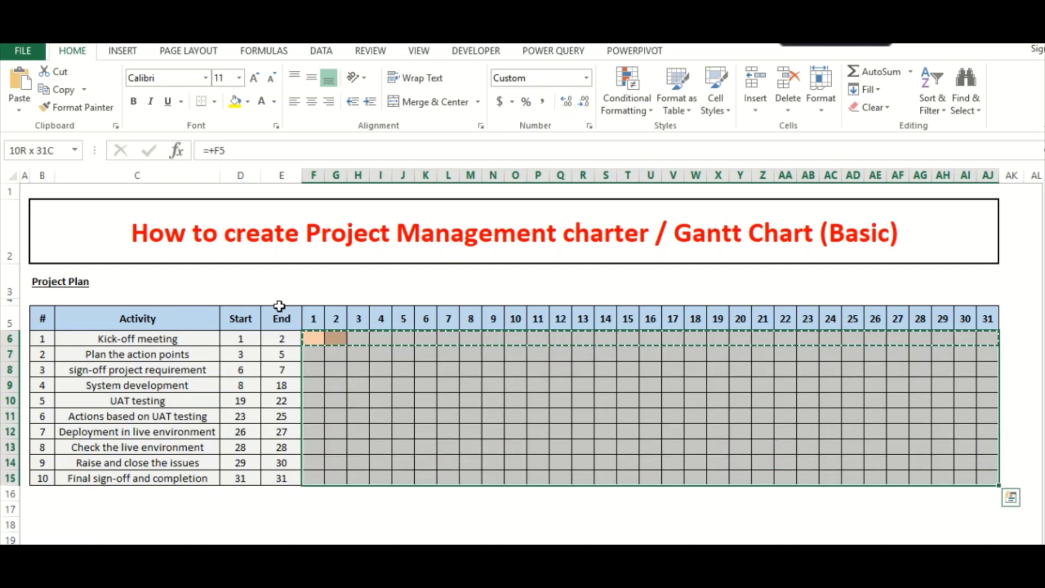
key("ctrl+v")
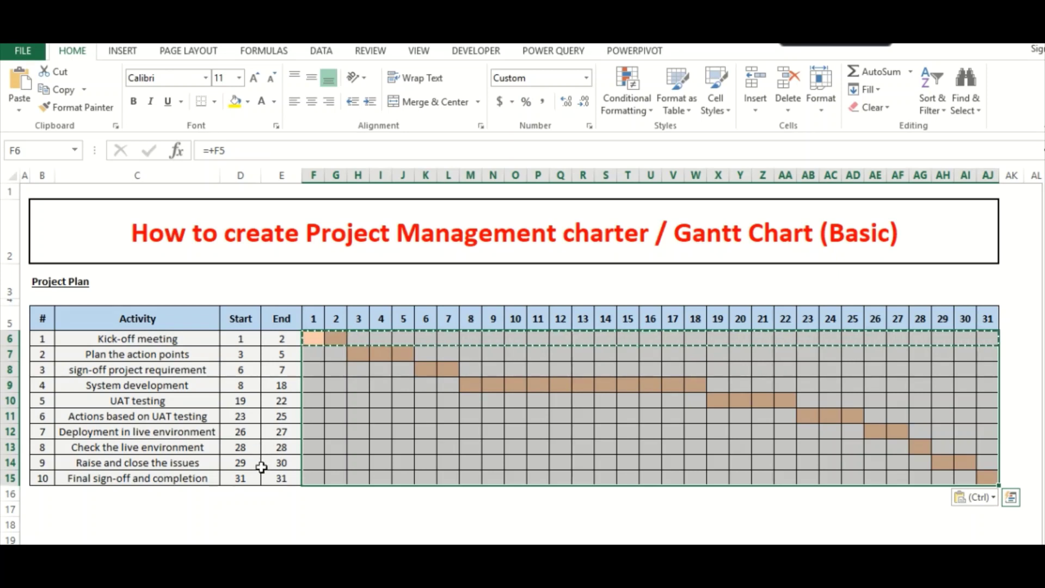
Cancel the copy marquee and leave an empty cell below the chart selected.
left_click(316, 508)
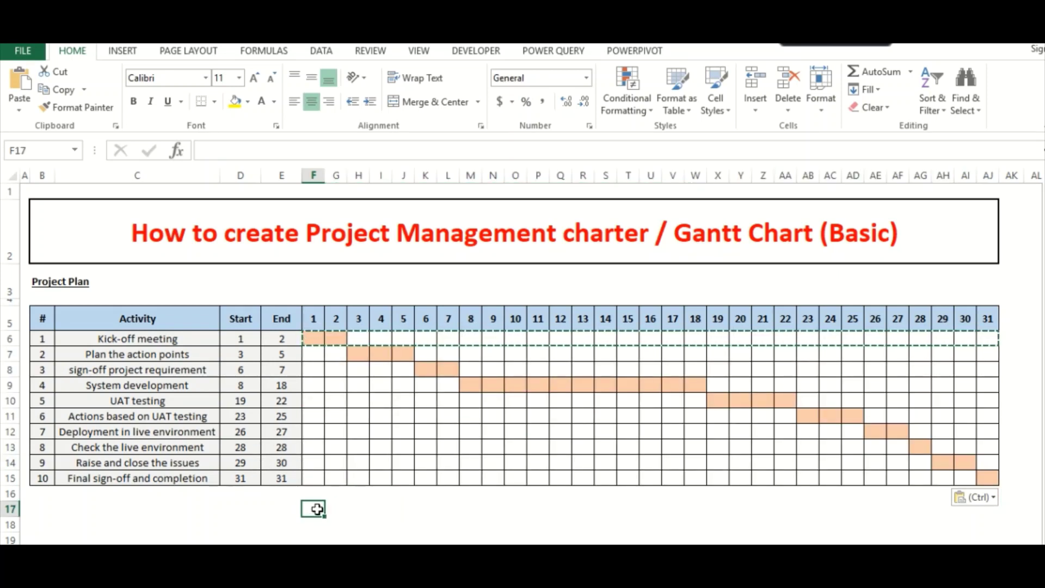
key("Escape")
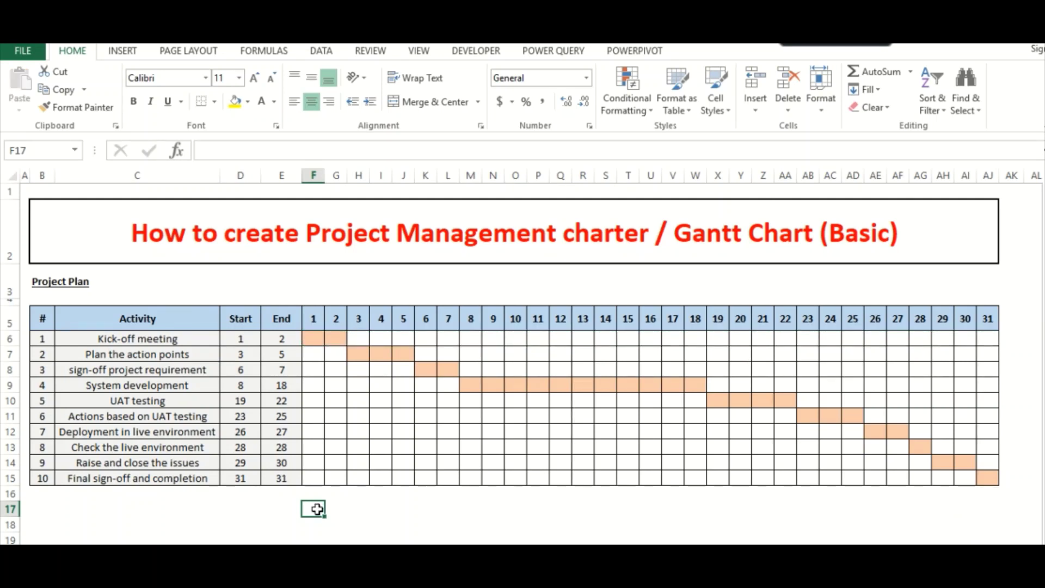
left_click(345, 509)
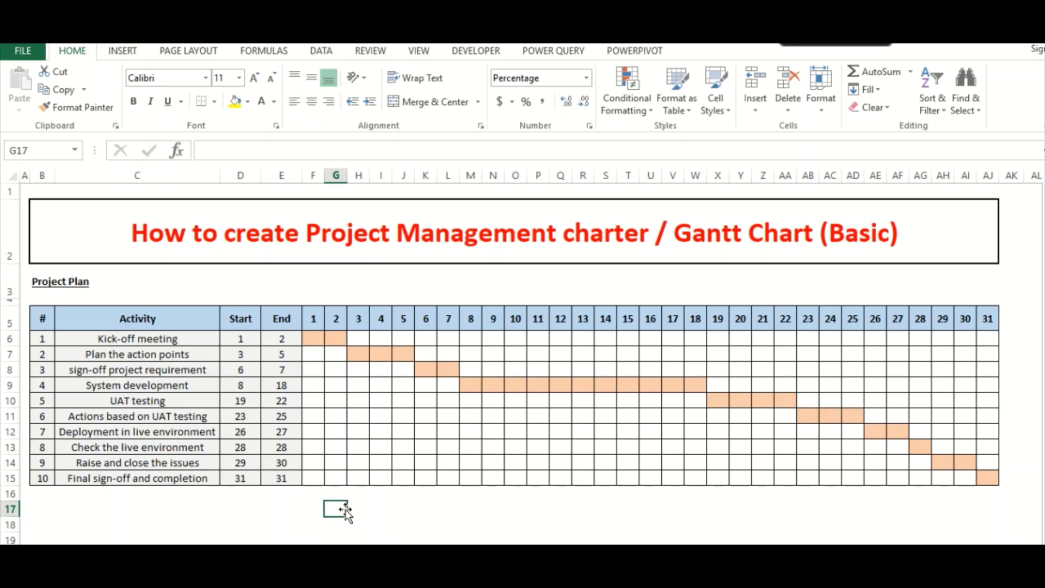